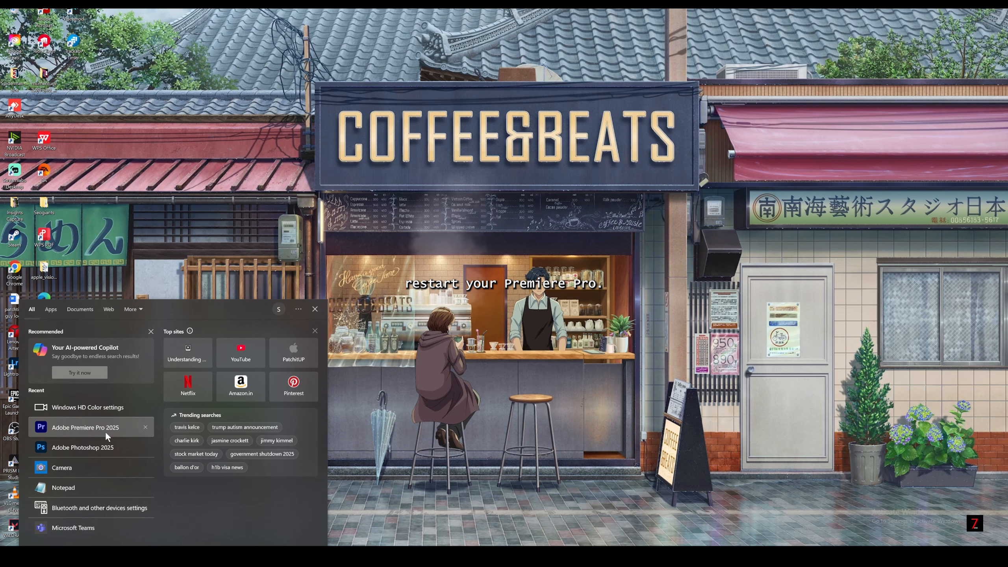
Step: Launch Adobe Premiere Pro 2025 and open the AEJuice Pack Manager 4 extension, moving its floating panel clear of the timeline
{"action": "left_click", "coordinate": [105, 432]}
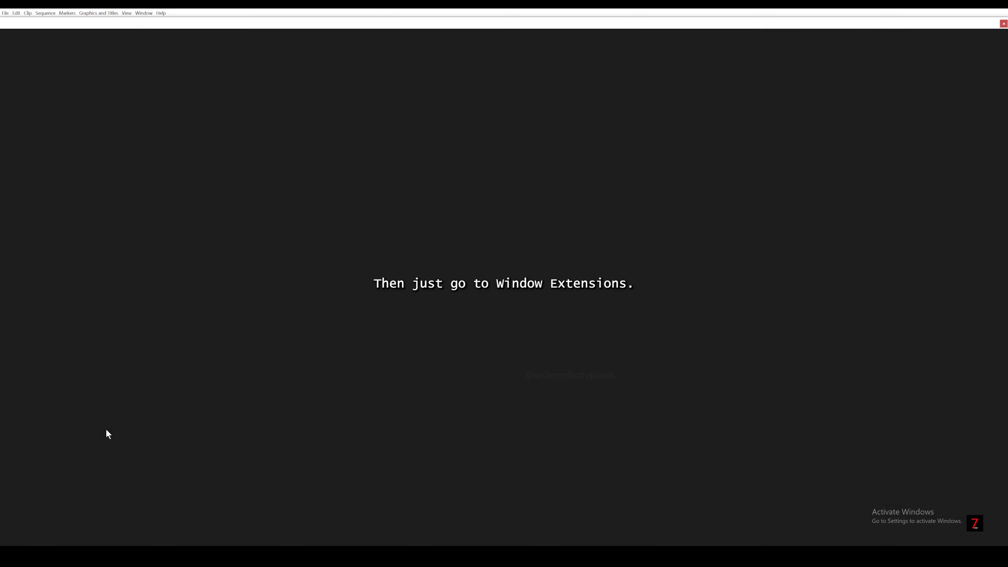
{"action": "left_click", "coordinate": [146, 13]}
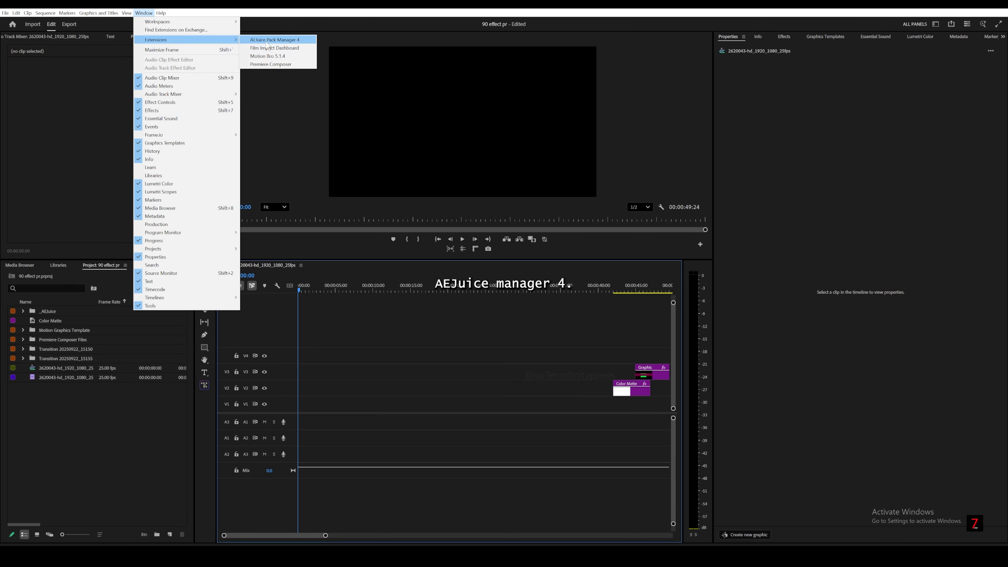
{"action": "left_click", "coordinate": [266, 41]}
{"action": "left_click_drag", "start_coordinate": [744, 376], "coordinate": [610, 490]}
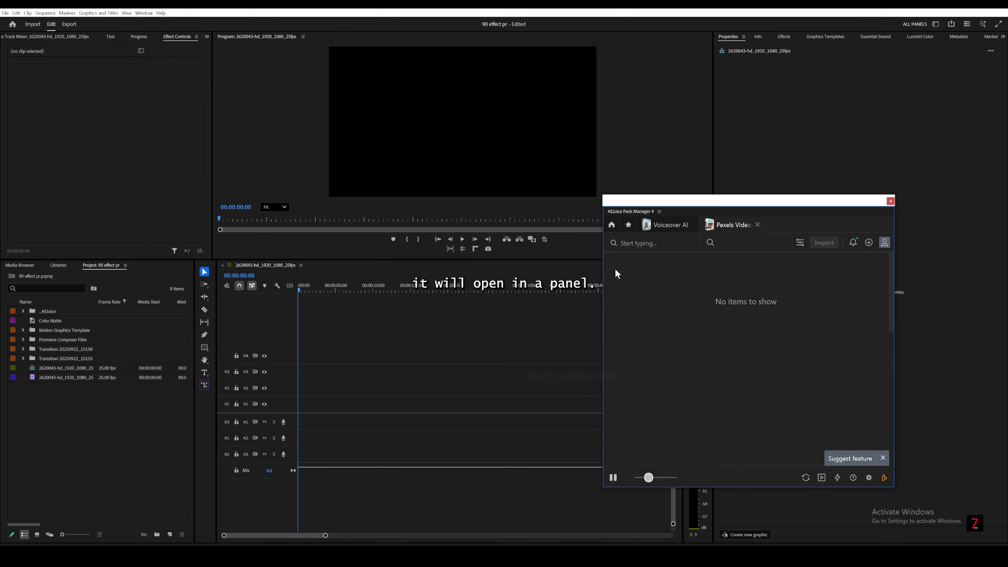
Step: Open the Pexels Videos library in AEJuice Pack Manager and search it for "travel"
{"action": "left_click", "coordinate": [611, 226]}
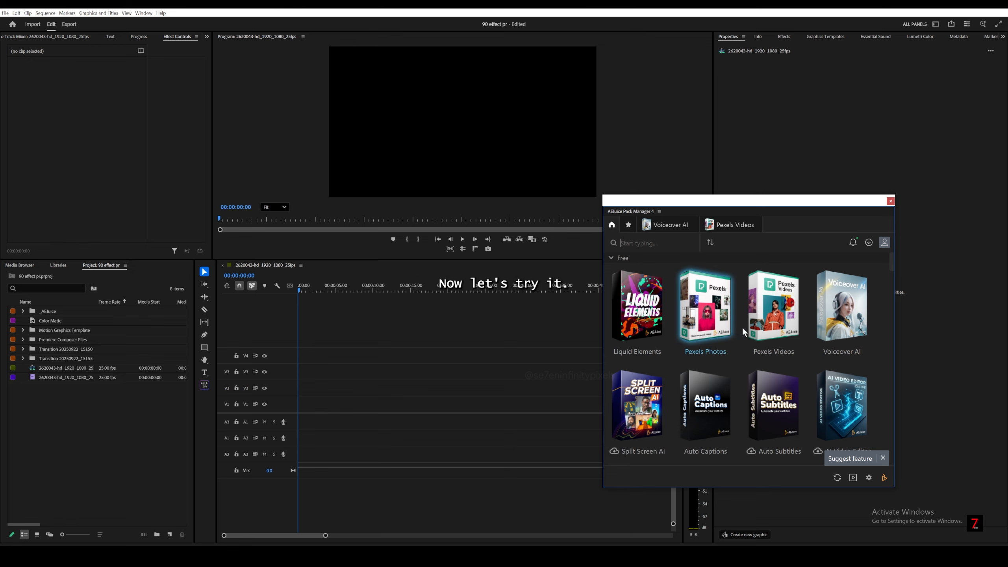
{"action": "left_click", "coordinate": [773, 333]}
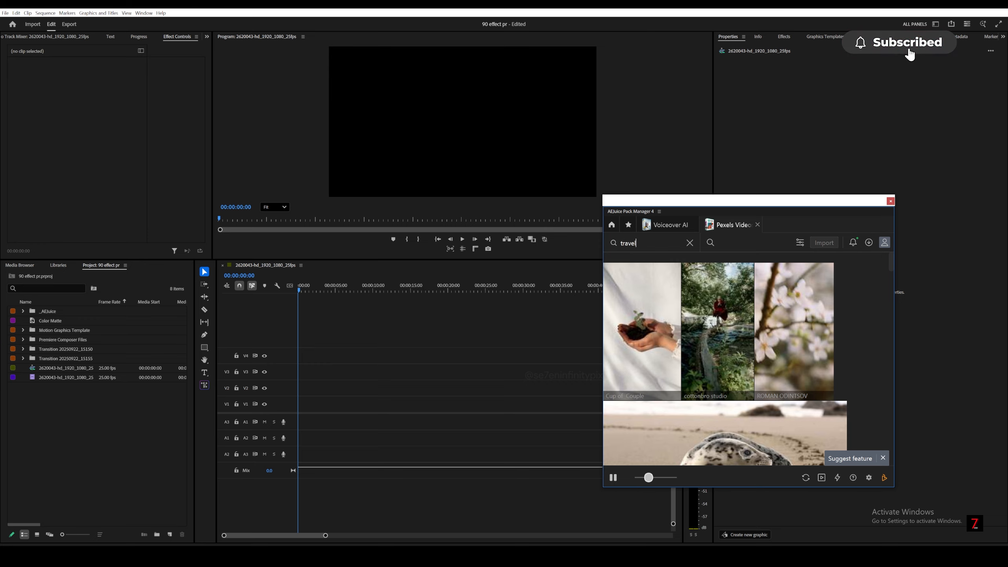
{"action": "key", "text": "Return"}
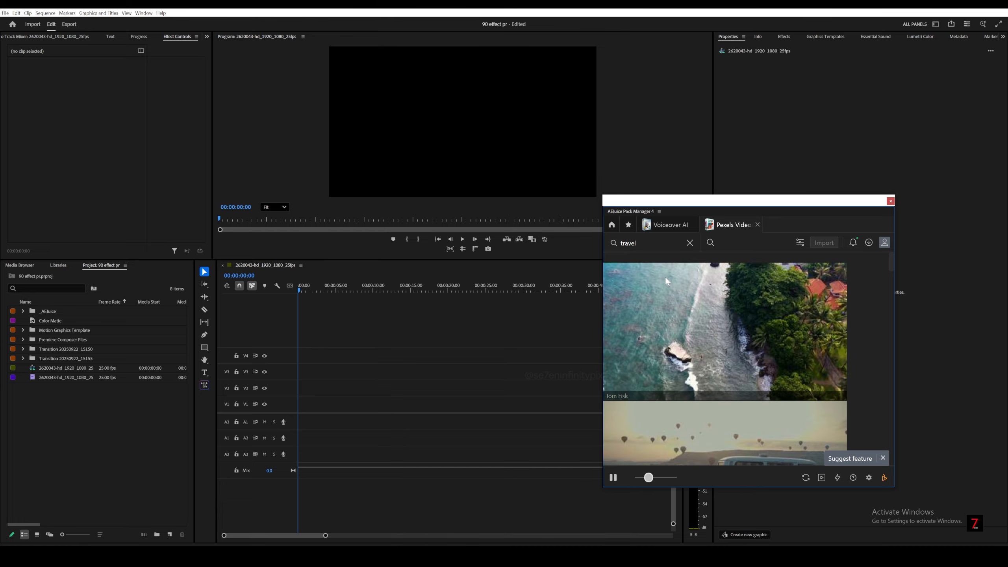
Step: Import the motorcycle handlebar video from the Pexels results at the start of the timeline and preview its playback
{"action": "scroll", "coordinate": [743, 340], "scroll_direction": "down", "scroll_amount": 3}
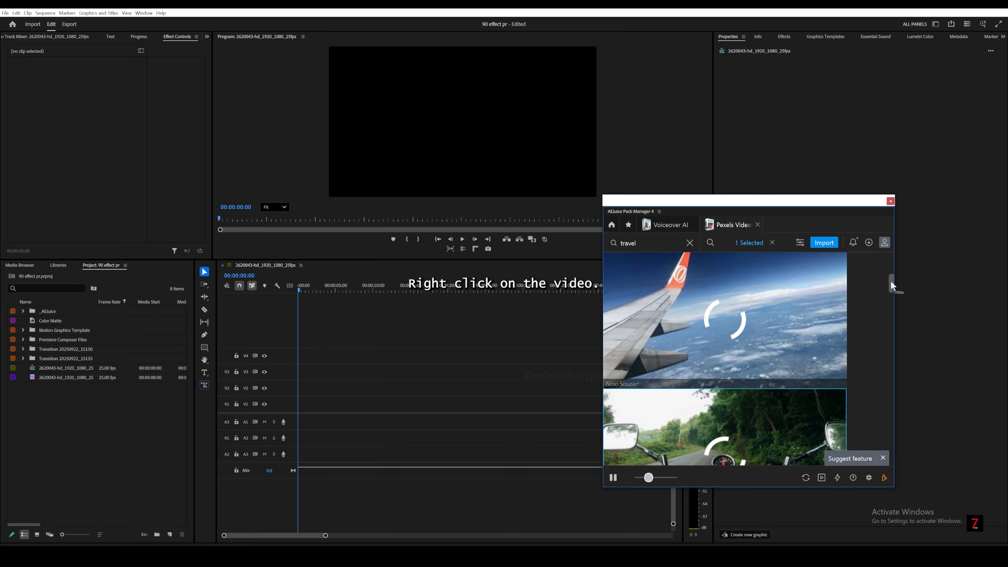
{"action": "left_click", "coordinate": [739, 309]}
{"action": "right_click", "coordinate": [740, 309]}
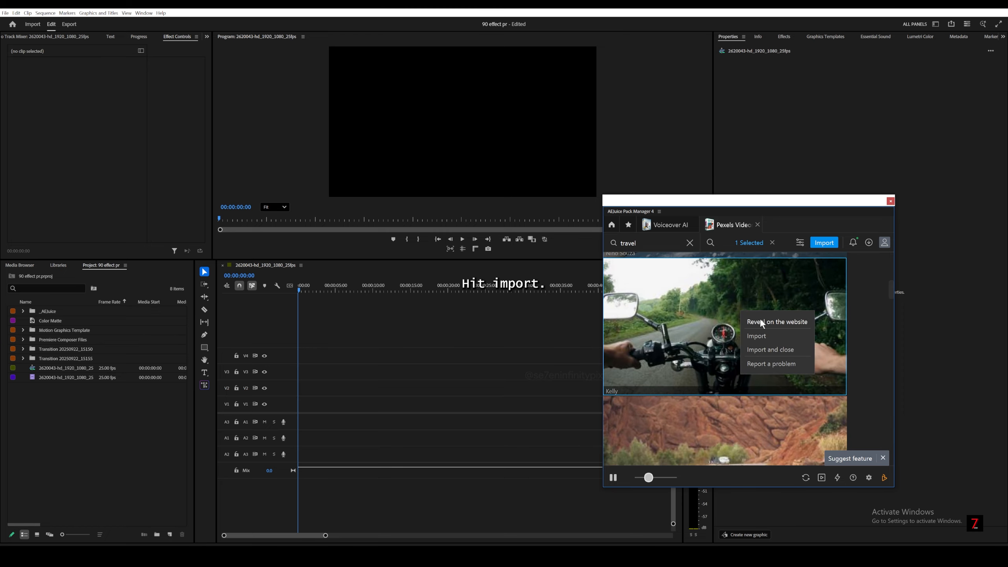
{"action": "left_click", "coordinate": [762, 337]}
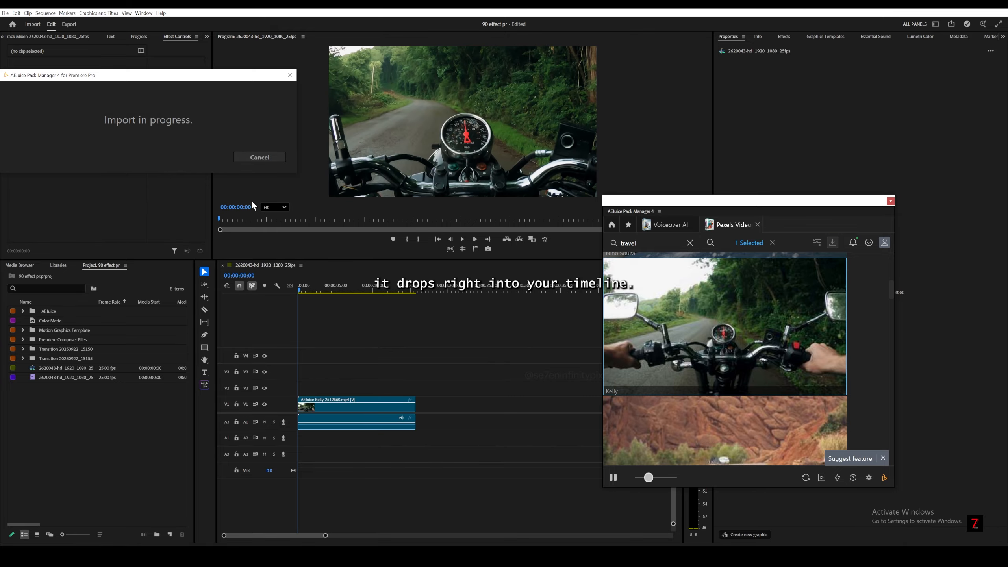
{"action": "scroll", "coordinate": [493, 191], "scroll_direction": "down", "scroll_amount": 3}
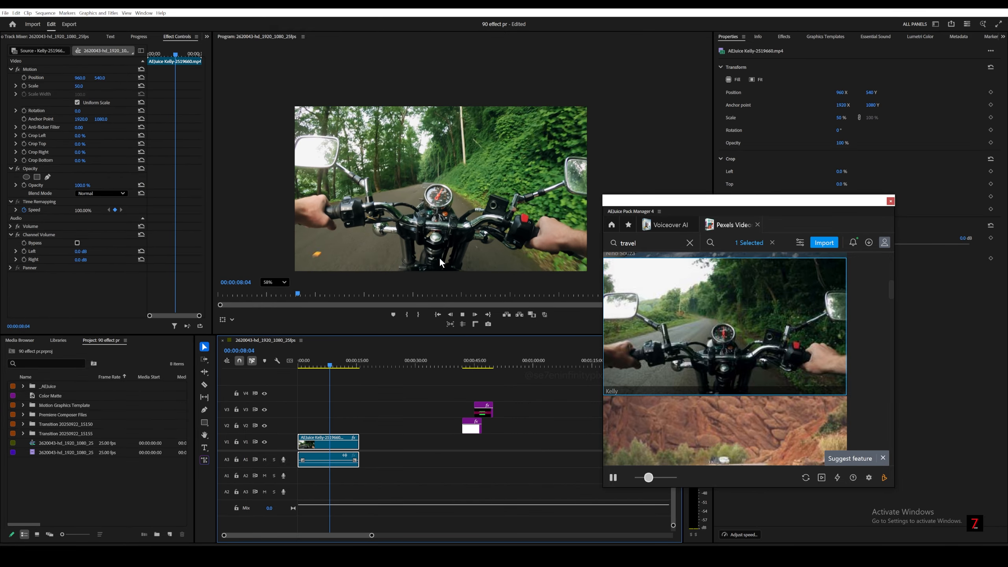
{"action": "key", "text": "space"}
Step: Import the hot-air balloon video from the Pexels results and place it directly after the motorcycle clip on track V1
{"action": "scroll", "coordinate": [729, 320], "scroll_direction": "down", "scroll_amount": 5}
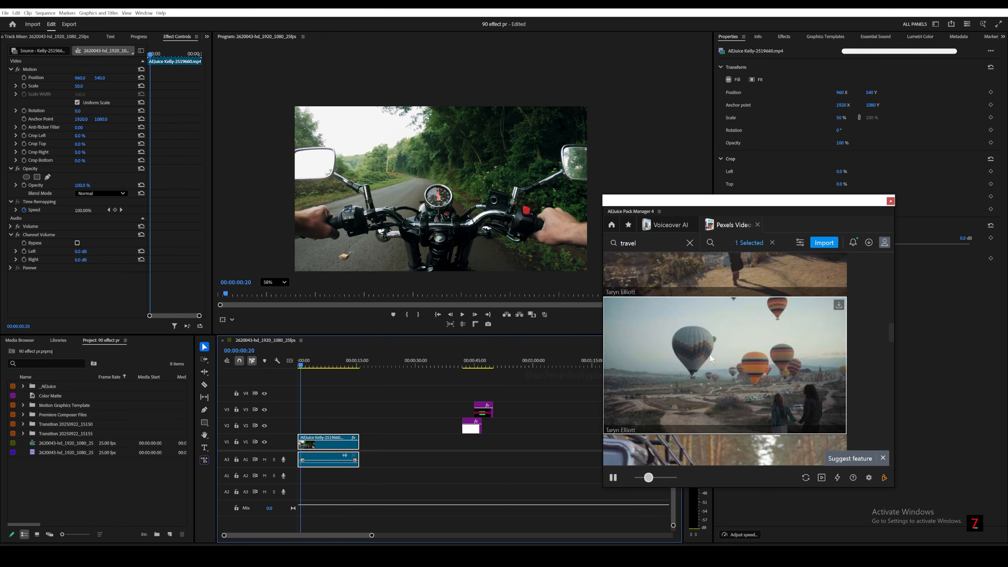
{"action": "right_click", "coordinate": [710, 353]}
{"action": "left_click", "coordinate": [732, 372]}
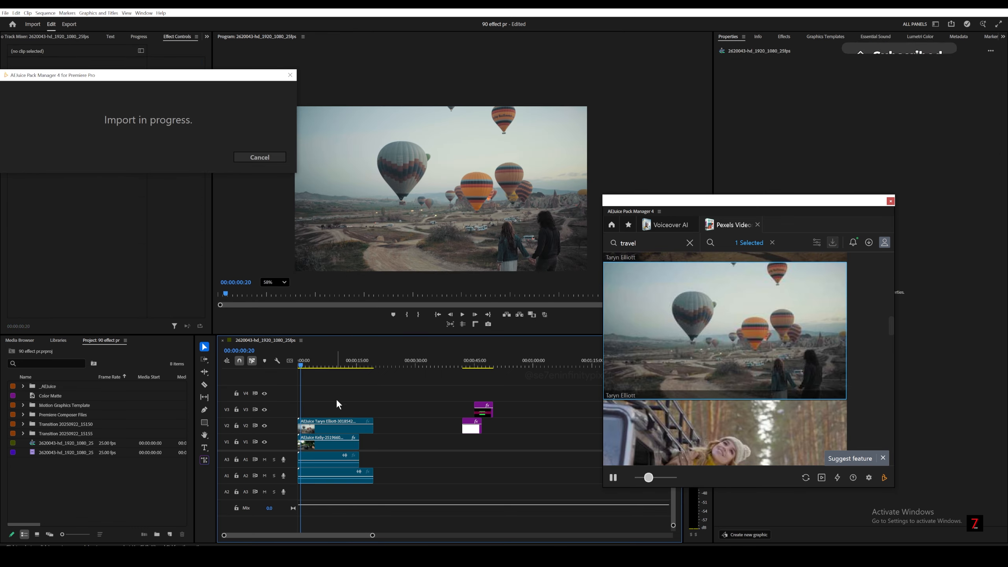
{"action": "left_click_drag", "start_coordinate": [335, 432], "coordinate": [404, 432]}
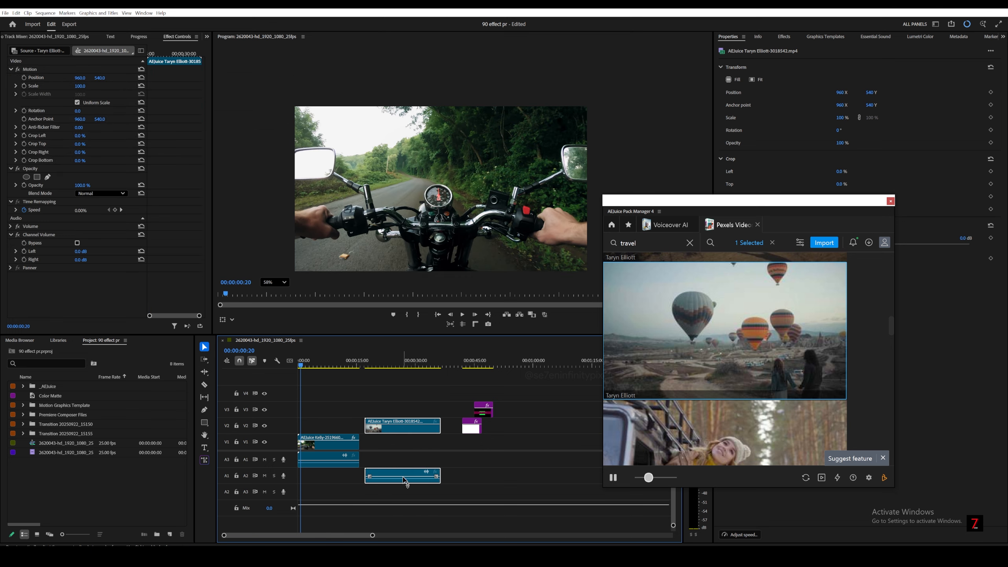
{"action": "left_click_drag", "start_coordinate": [401, 473], "coordinate": [381, 446]}
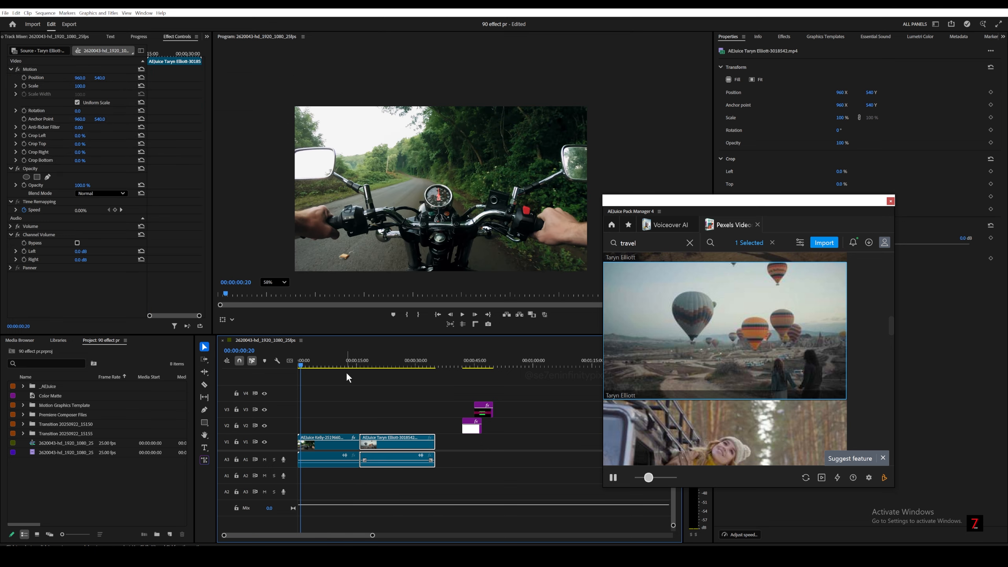
Step: Import the church tower photo from Pexels Photos at 00:00:15:19 above the balloon clip, accepting the Pexels Photos license terms
{"action": "left_click_drag", "start_coordinate": [356, 363], "coordinate": [367, 362]}
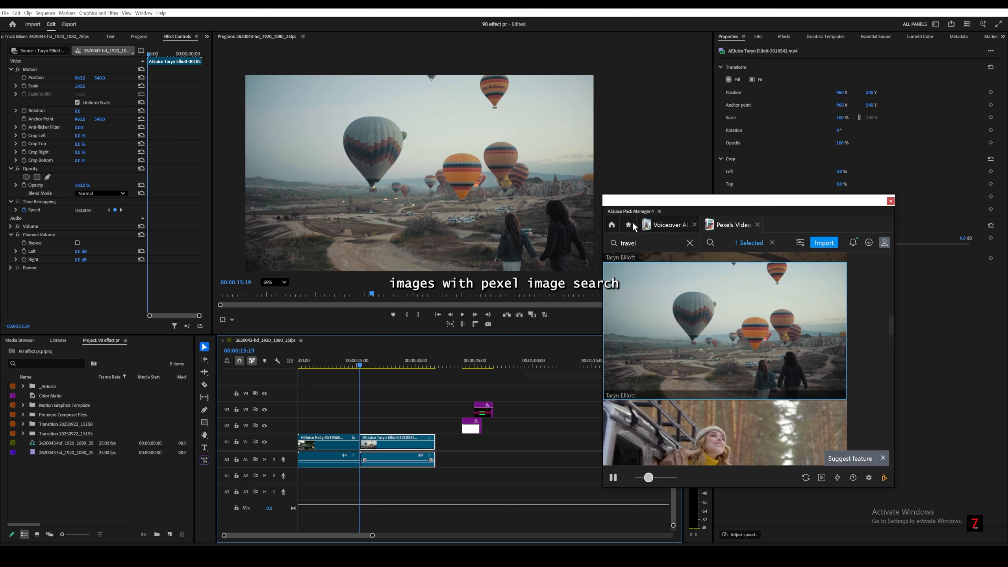
{"action": "left_click", "coordinate": [610, 225]}
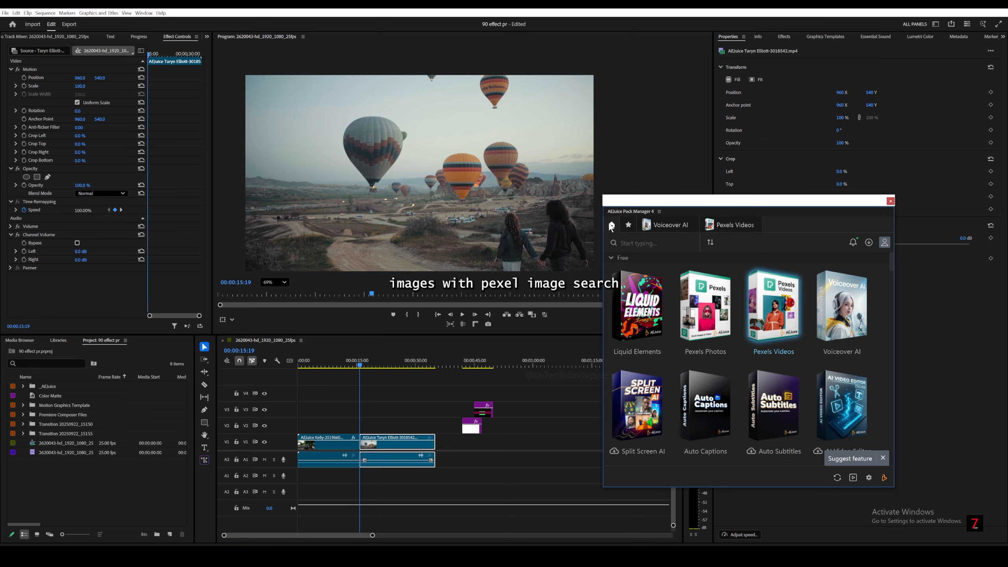
{"action": "left_click", "coordinate": [714, 329]}
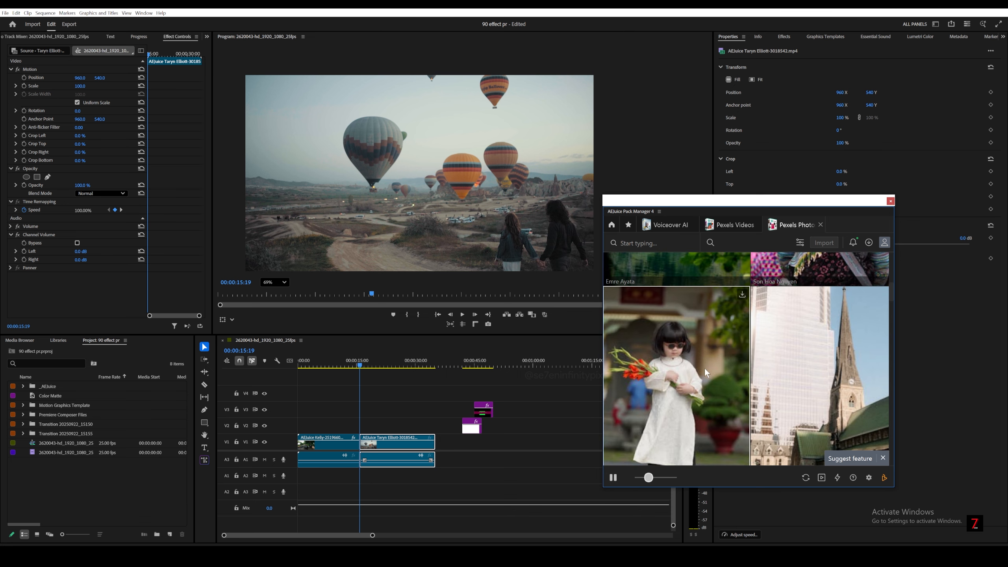
{"action": "left_click", "coordinate": [790, 367]}
{"action": "right_click", "coordinate": [798, 367]}
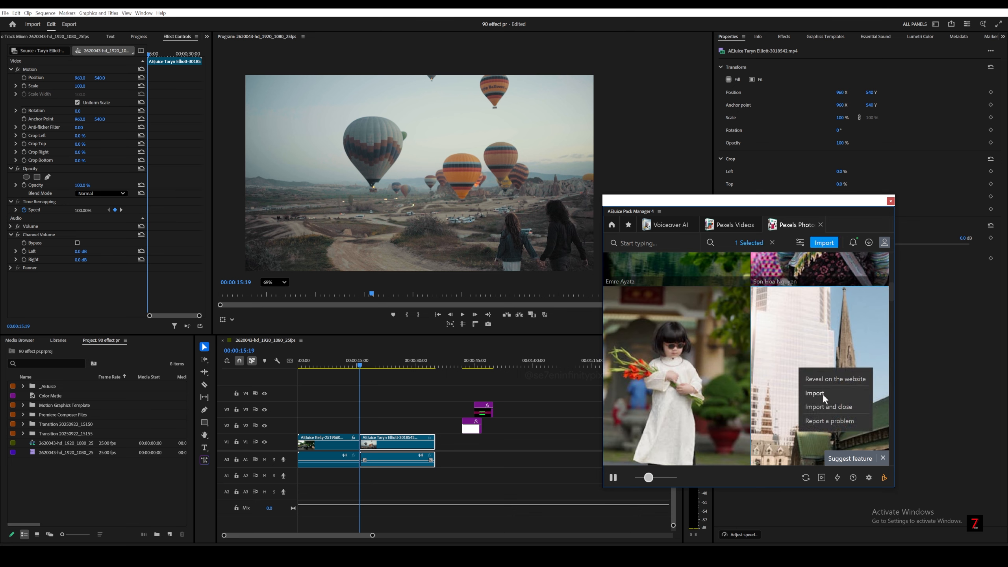
{"action": "left_click", "coordinate": [823, 394]}
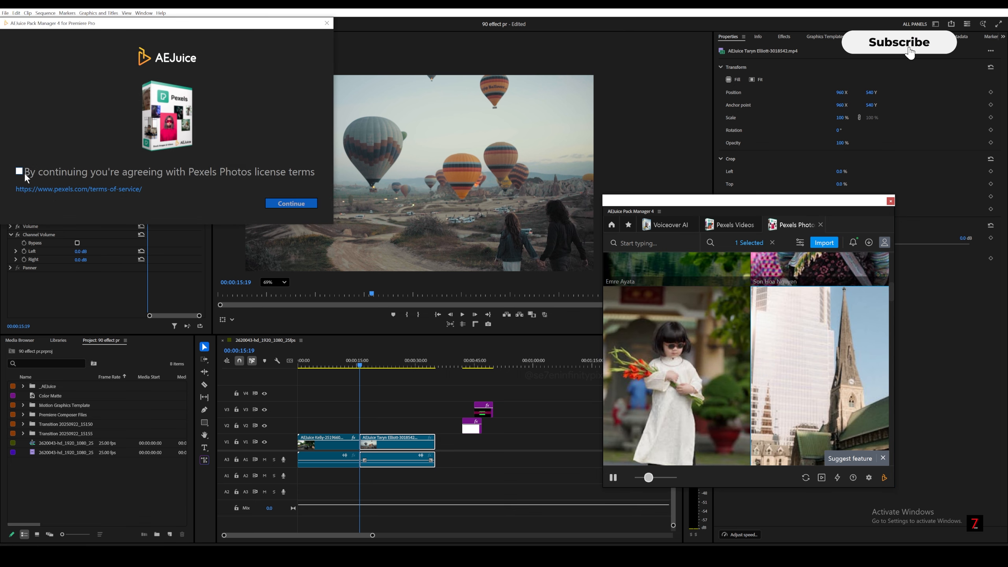
{"action": "left_click", "coordinate": [291, 204]}
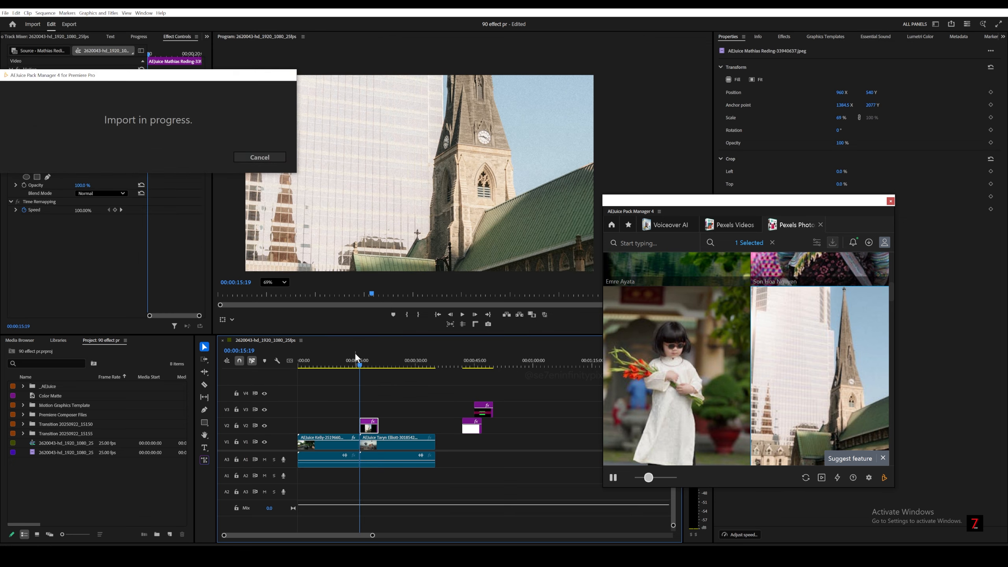
Step: Scale the church tower photo down to 26.3 and delete it from the timeline
{"action": "left_click", "coordinate": [360, 363]}
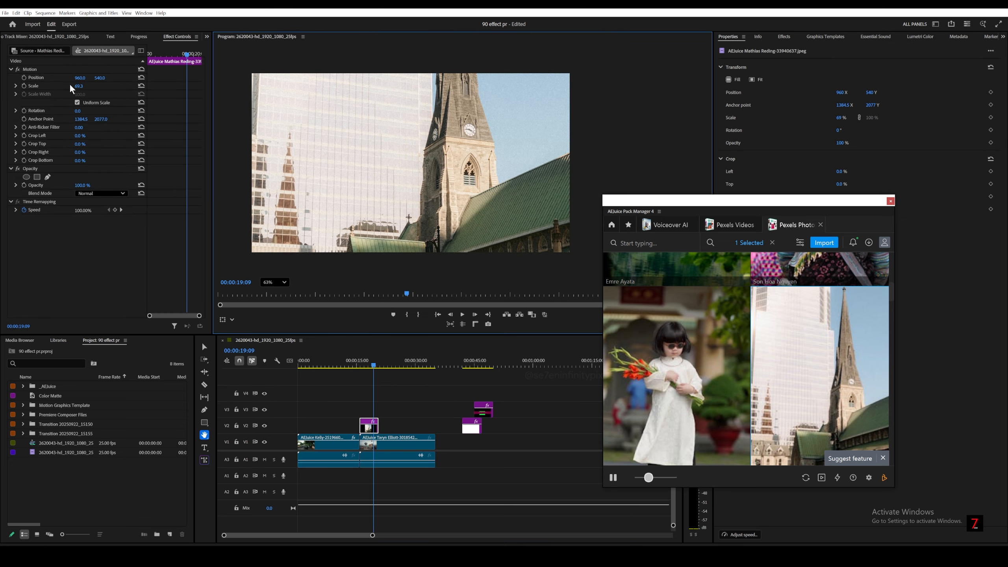
{"action": "left_click_drag", "start_coordinate": [71, 85], "coordinate": [54, 86]}
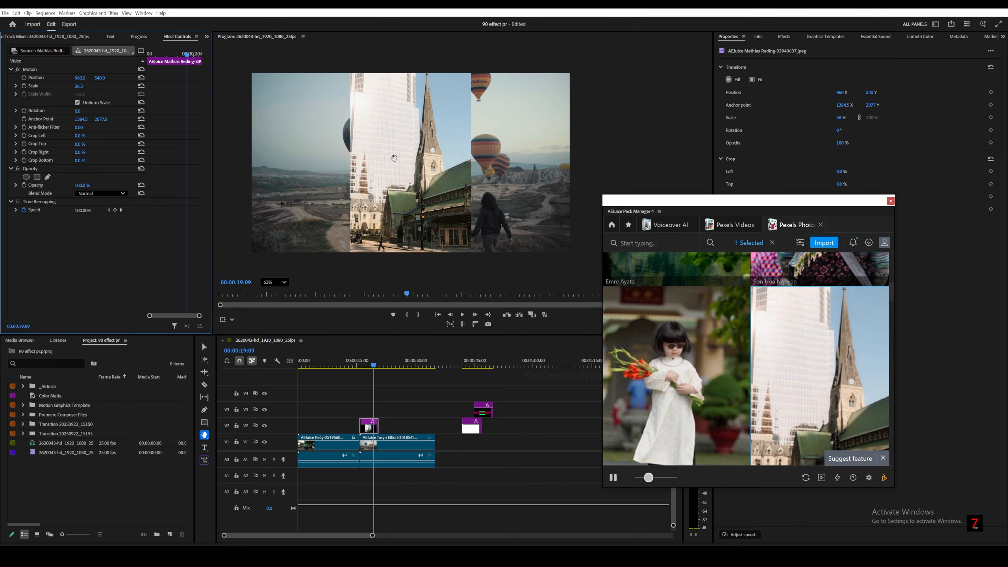
{"action": "left_click_drag", "start_coordinate": [374, 366], "coordinate": [362, 367]}
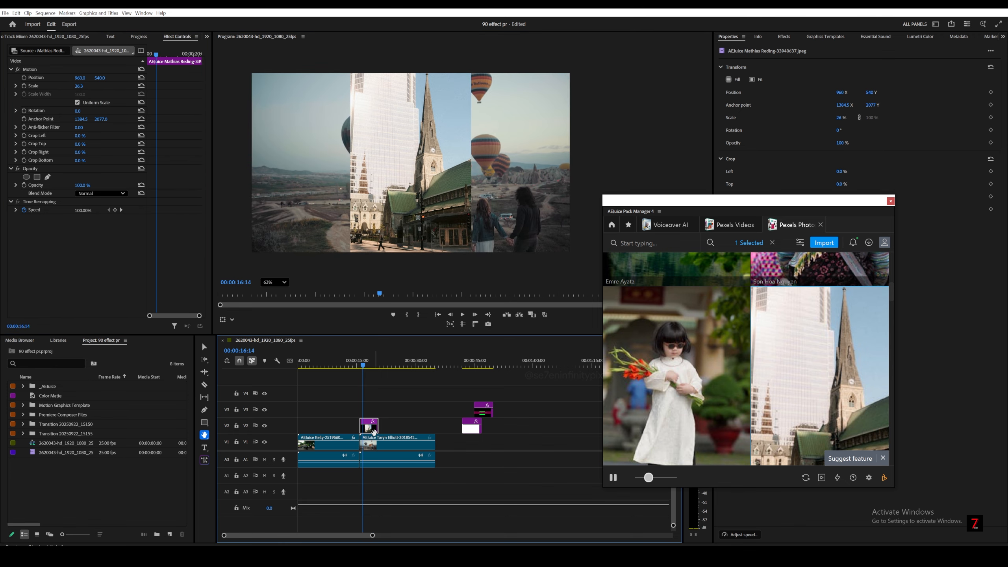
{"action": "key", "text": "Delete"}
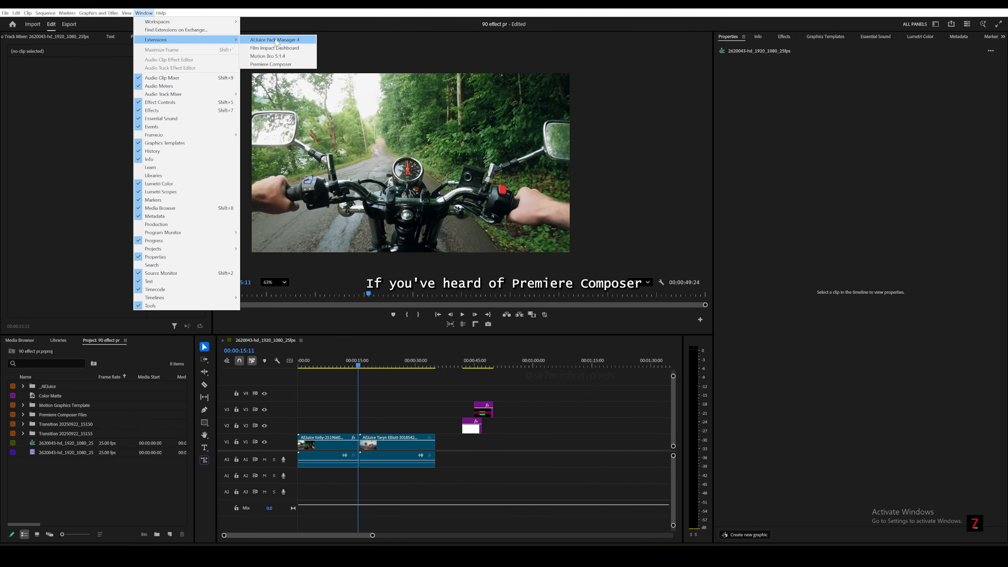
Step: Open the Premiere Composer extension and add the Bell 3 graphic from the Starter Pack above the balloon clip on track V3
{"action": "left_click", "coordinate": [276, 64]}
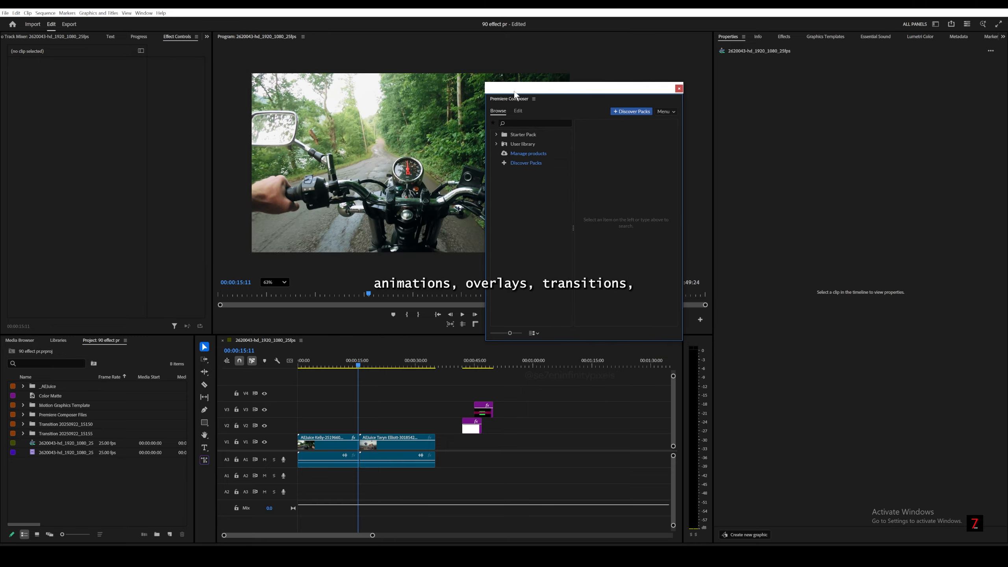
{"action": "scroll", "coordinate": [707, 190], "scroll_direction": "down", "scroll_amount": 5}
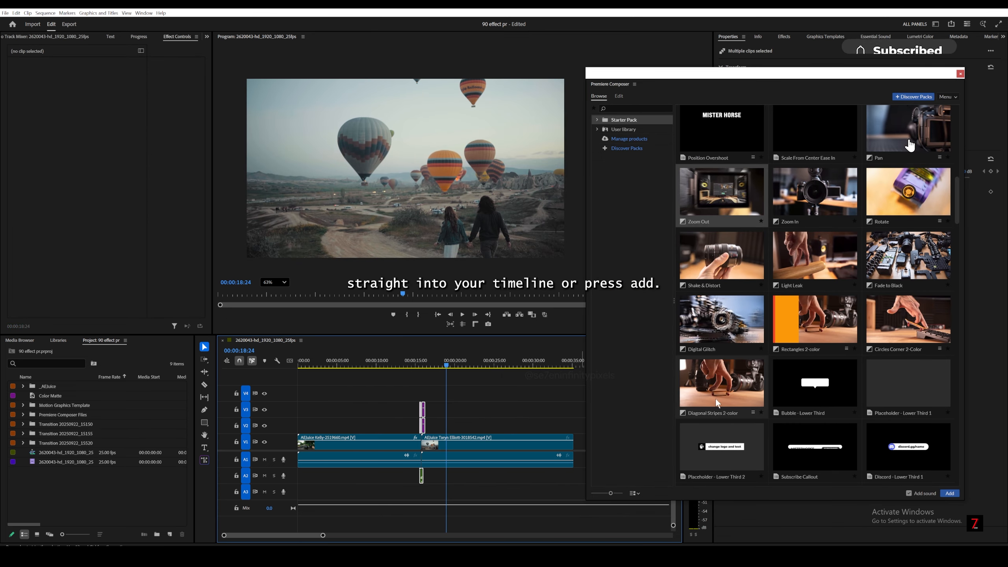
{"action": "scroll", "coordinate": [771, 304], "scroll_direction": "down", "scroll_amount": 10}
{"action": "scroll", "coordinate": [750, 251], "scroll_direction": "down", "scroll_amount": 5}
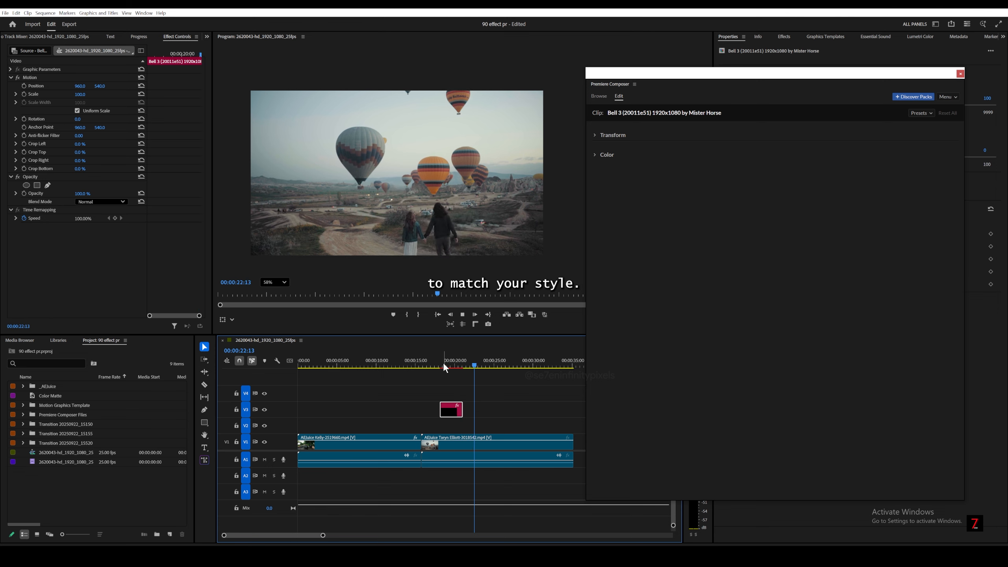
Step: Adjust the Bell 3 graphic's color in Premiere Composer, and clear the added overlay clips from the timeline
{"action": "left_click", "coordinate": [444, 367]}
{"action": "left_click", "coordinate": [600, 155]}
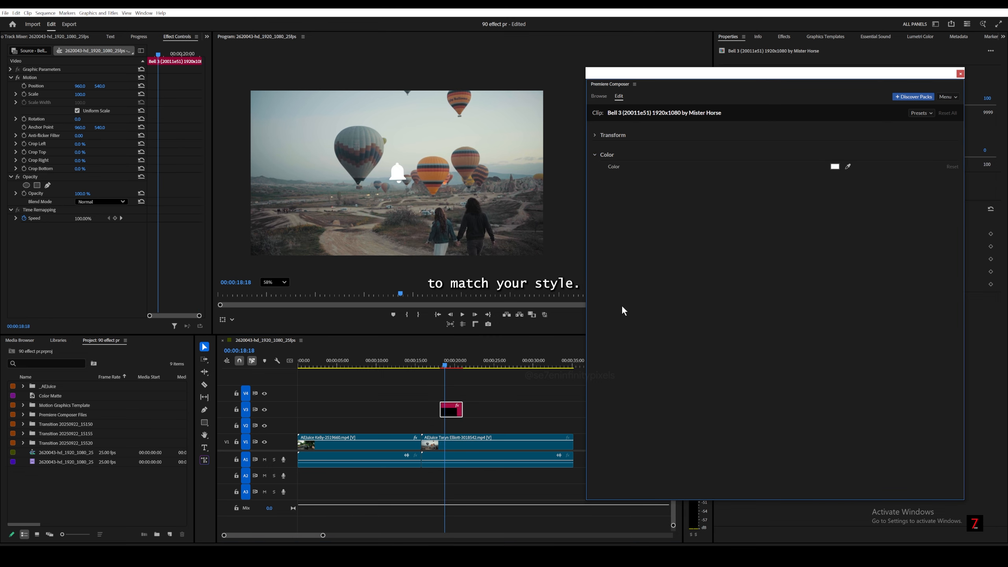
{"action": "left_click", "coordinate": [835, 166]}
{"action": "left_click", "coordinate": [841, 336]}
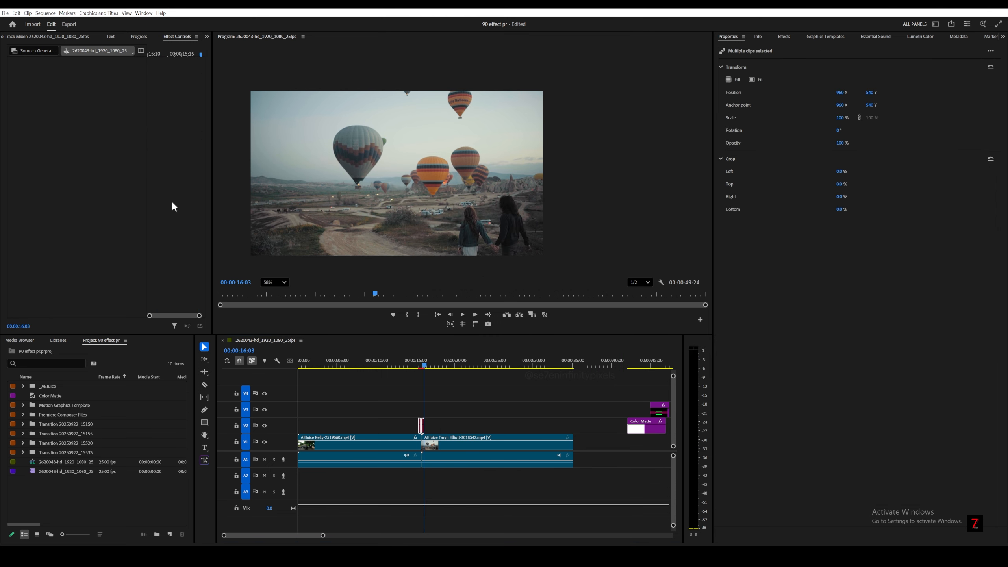
{"action": "left_click_drag", "start_coordinate": [452, 405], "coordinate": [420, 427]}
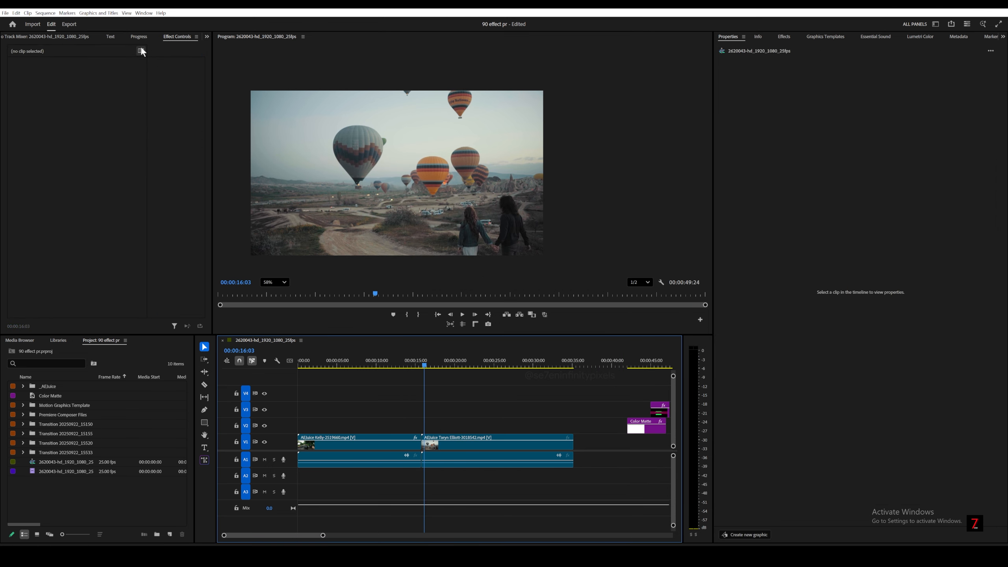
Step: Open the Film Impact Dashboard extension, move its panel beside the program preview and make it taller
{"action": "left_click", "coordinate": [144, 13]}
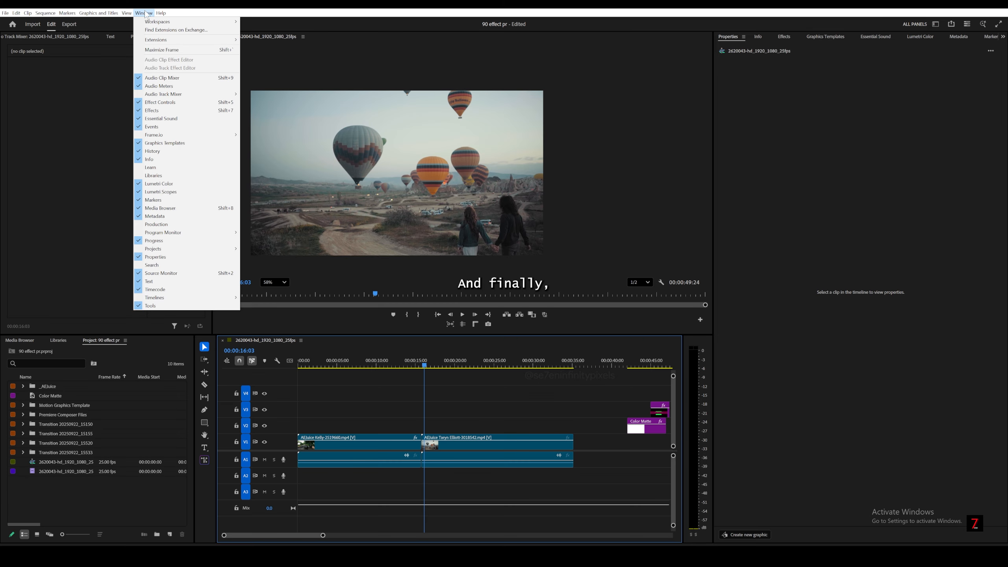
{"action": "mouse_move", "coordinate": [224, 41]}
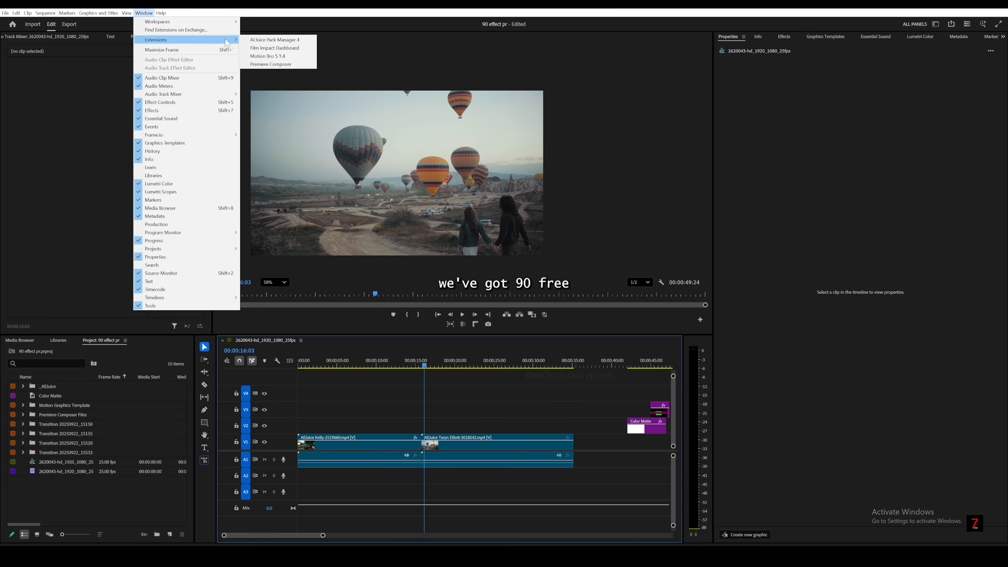
{"action": "left_click", "coordinate": [278, 48]}
{"action": "left_click_drag", "start_coordinate": [585, 250], "coordinate": [637, 101]}
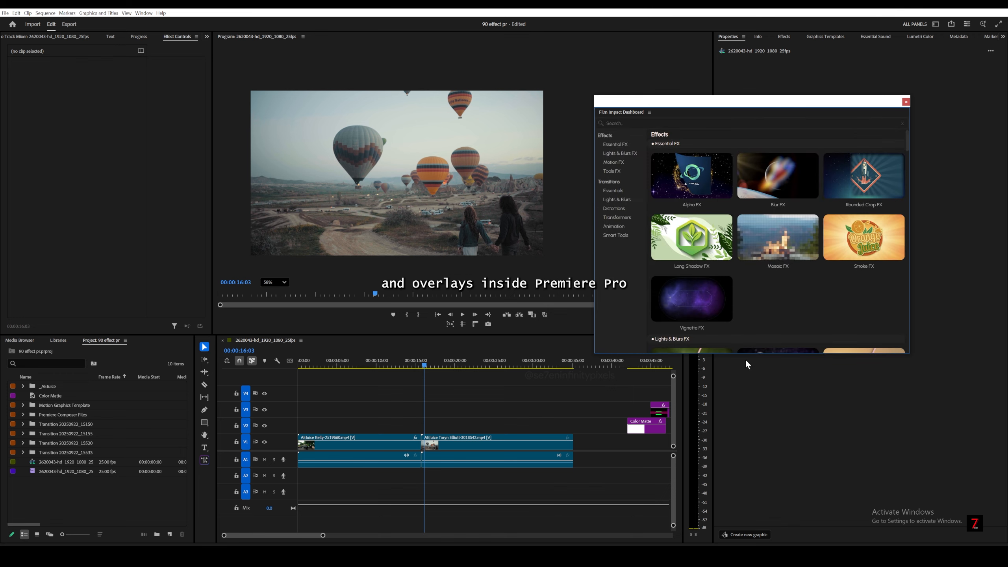
{"action": "left_click_drag", "start_coordinate": [740, 353], "coordinate": [741, 502]}
Step: Browse the Film Impact effect categories Essential FX, Lights & Blurs FX and Motion FX, and the Essentials transitions
{"action": "mouse_move", "coordinate": [651, 184]}
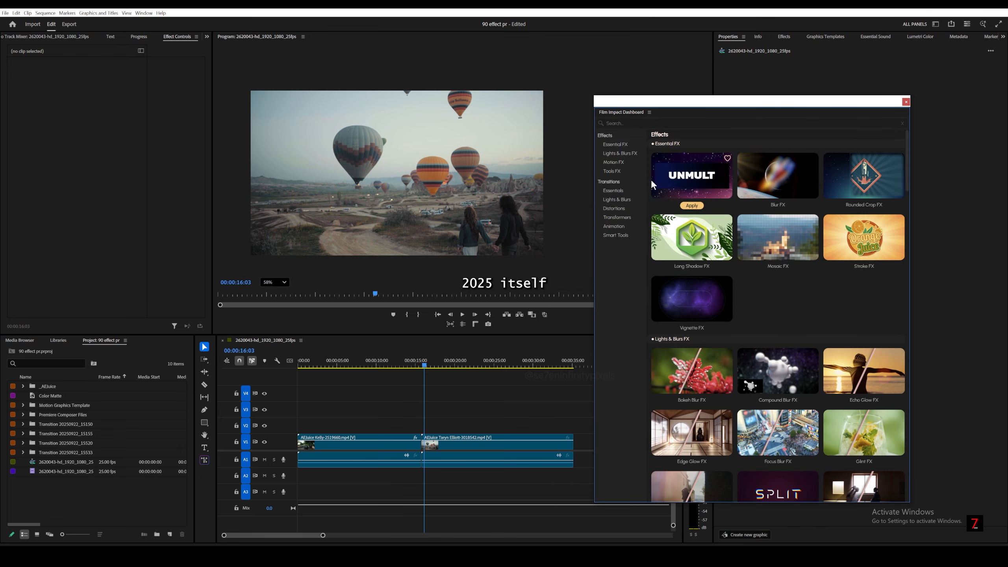
{"action": "left_click", "coordinate": [619, 146]}
{"action": "left_click", "coordinate": [618, 153]}
{"action": "left_click", "coordinate": [614, 163]}
{"action": "left_click", "coordinate": [614, 182]}
{"action": "left_click", "coordinate": [615, 191]}
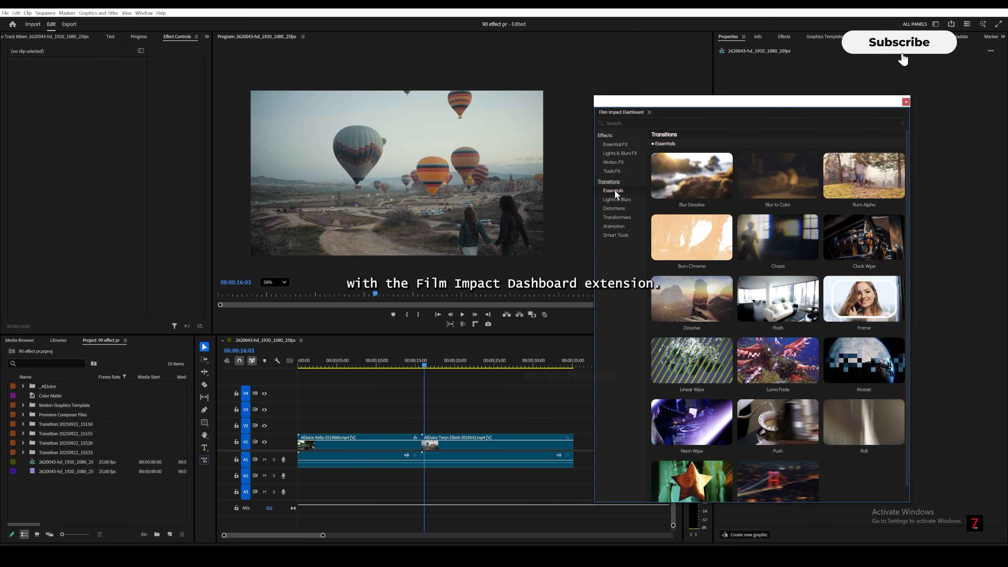
Step: Browse the Film Impact transition categories Lights & Blurs, Distortions, Transformers, Animation and Smart Tools
{"action": "left_click", "coordinate": [616, 200]}
{"action": "left_click", "coordinate": [617, 209]}
{"action": "left_click", "coordinate": [617, 218]}
{"action": "left_click", "coordinate": [618, 226]}
{"action": "left_click", "coordinate": [617, 236]}
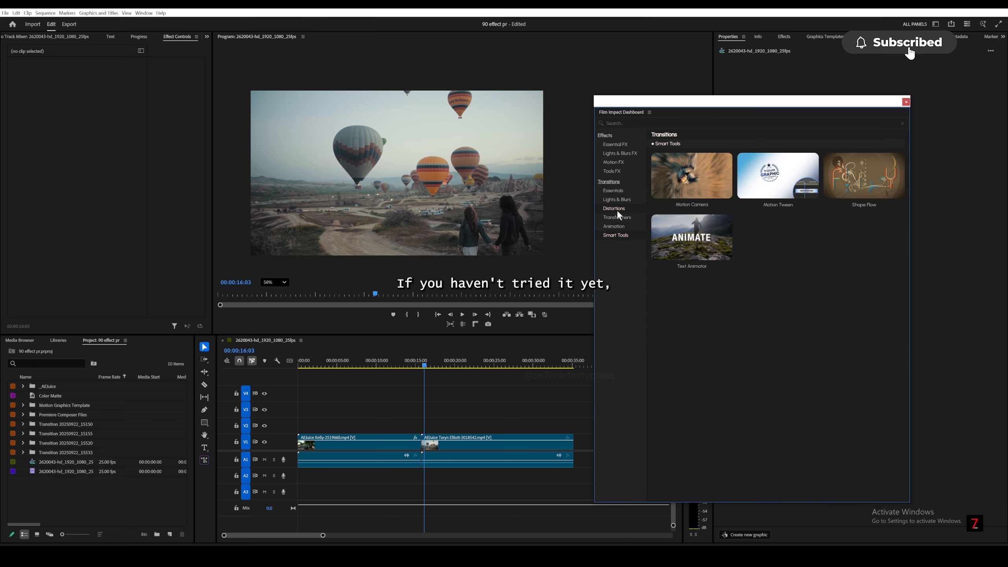
{"action": "left_click", "coordinate": [618, 209]}
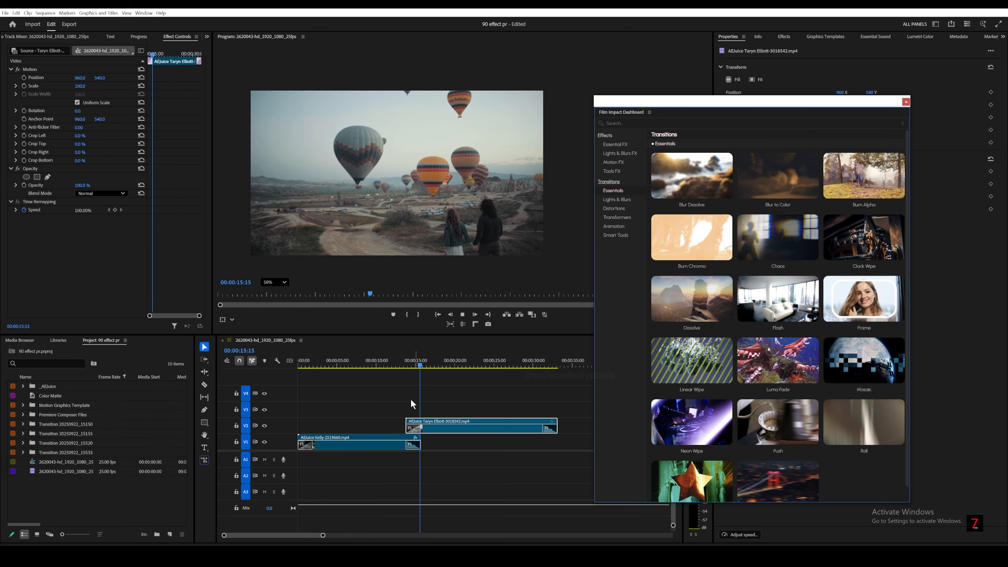
Step: Apply the Linear Wipe transition from Essentials where the motorcycle and balloon clips overlap, and replay the overlap to compare Essentials transitions
{"action": "mouse_move", "coordinate": [692, 389]}
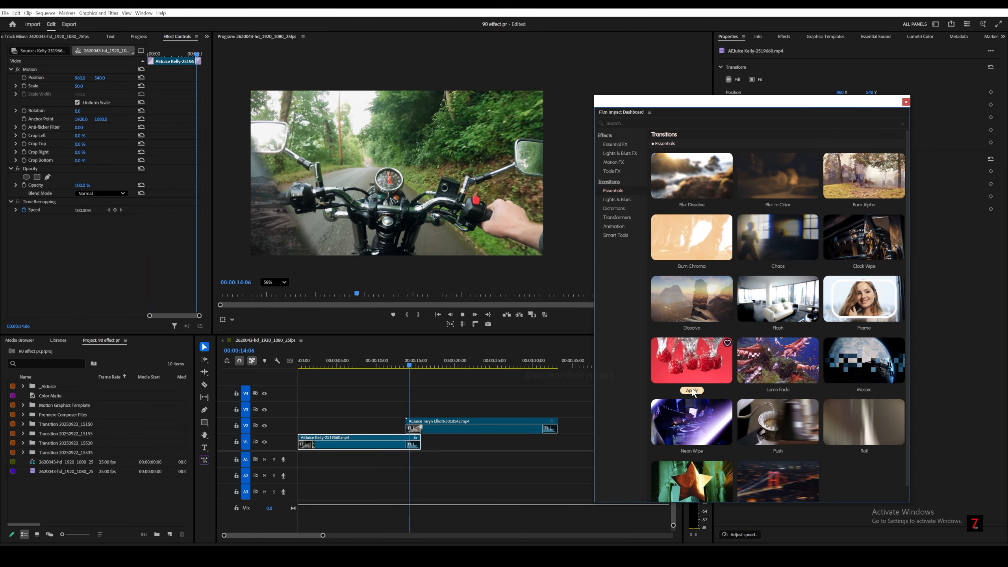
{"action": "left_click", "coordinate": [693, 390]}
{"action": "left_click", "coordinate": [407, 352]}
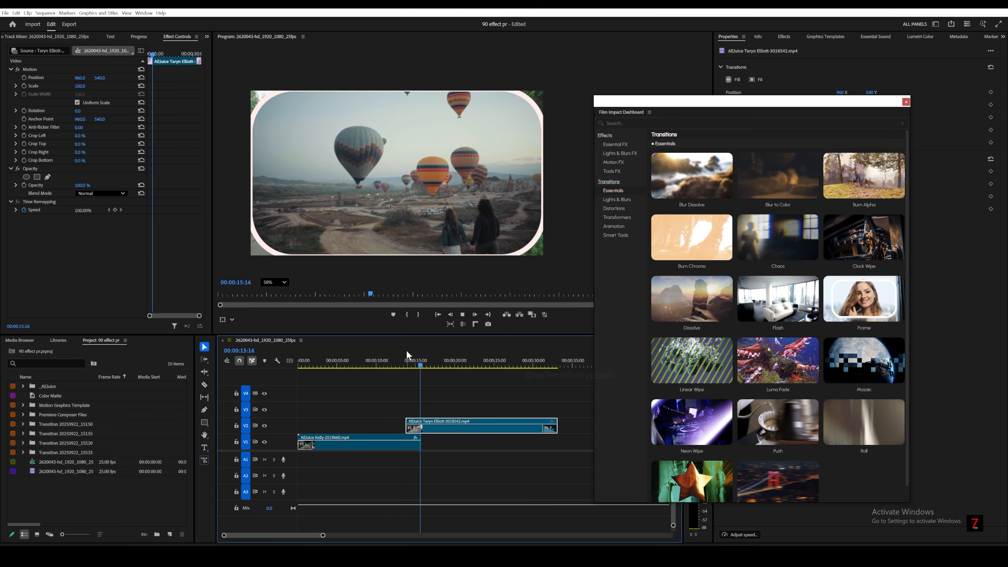
{"action": "left_click", "coordinate": [408, 365]}
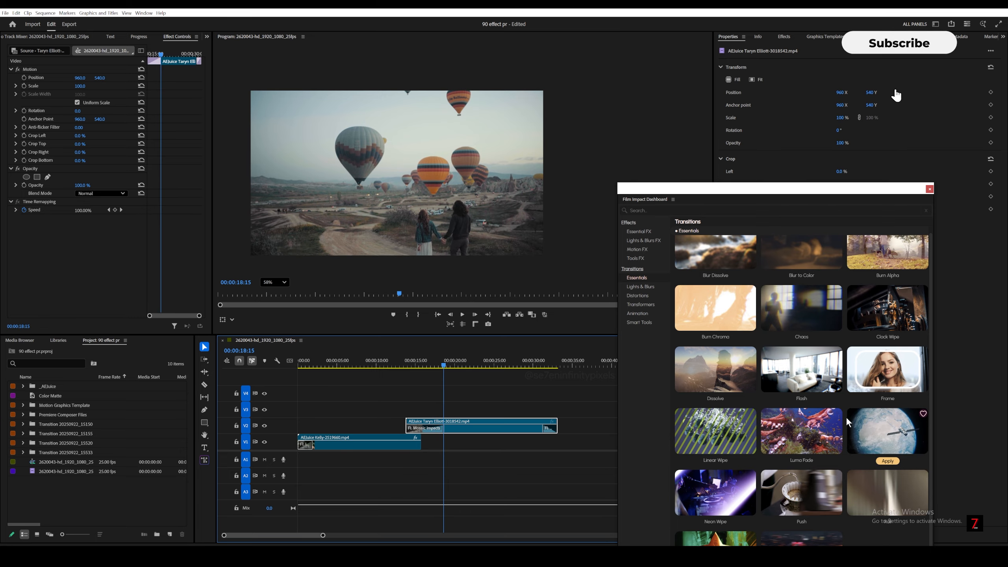
{"action": "left_click", "coordinate": [405, 364]}
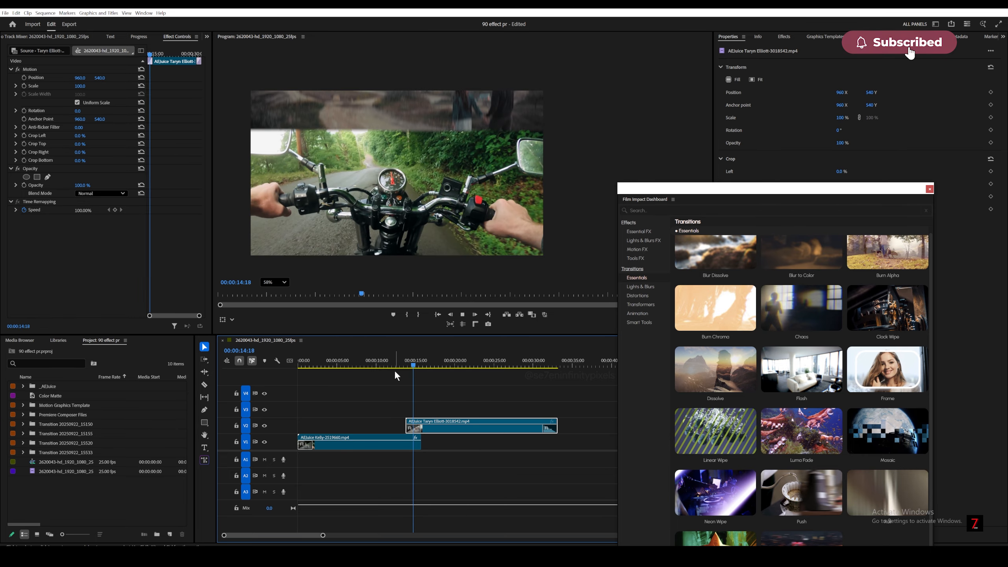
{"action": "left_click", "coordinate": [403, 364]}
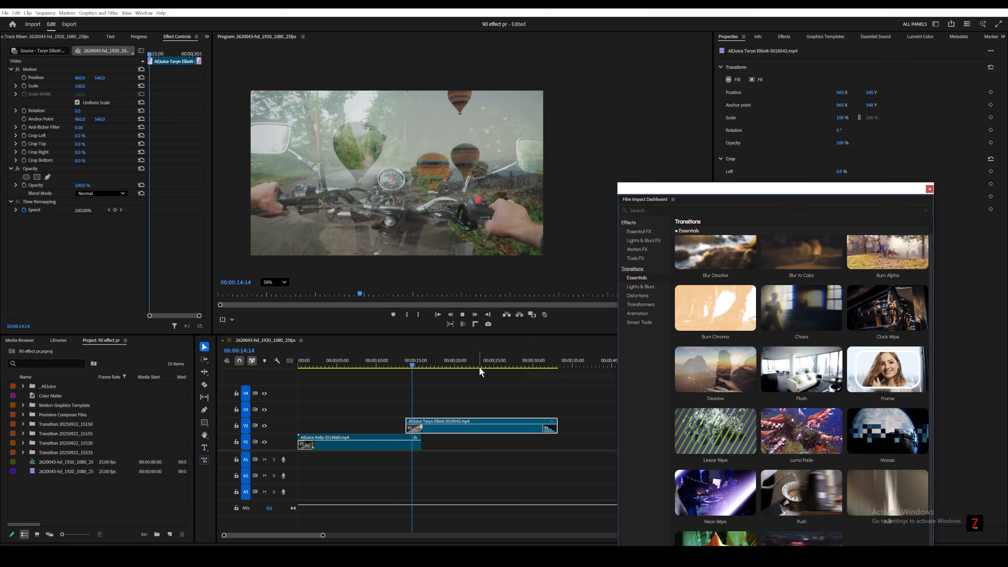
Step: Replay the overlap of the two clips to check transitions from the Lights & Blurs category, and preview Zoom Blur
{"action": "left_click", "coordinate": [423, 360]}
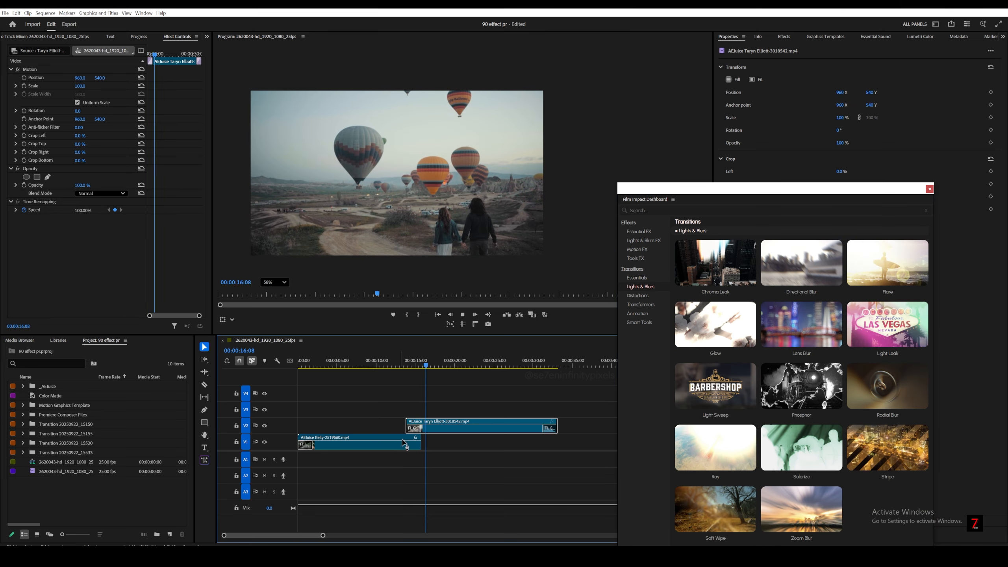
{"action": "left_click", "coordinate": [403, 361]}
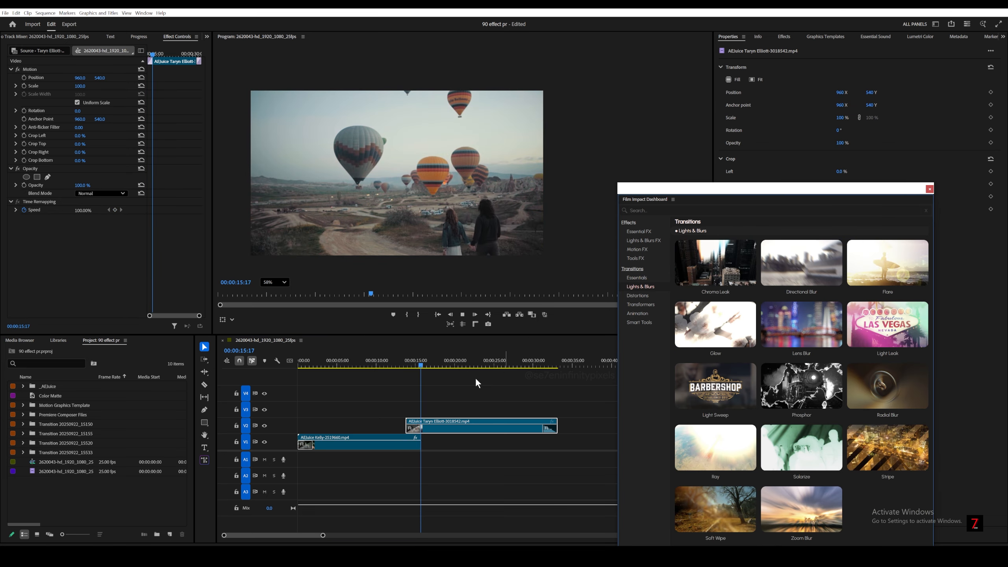
{"action": "left_click", "coordinate": [406, 359]}
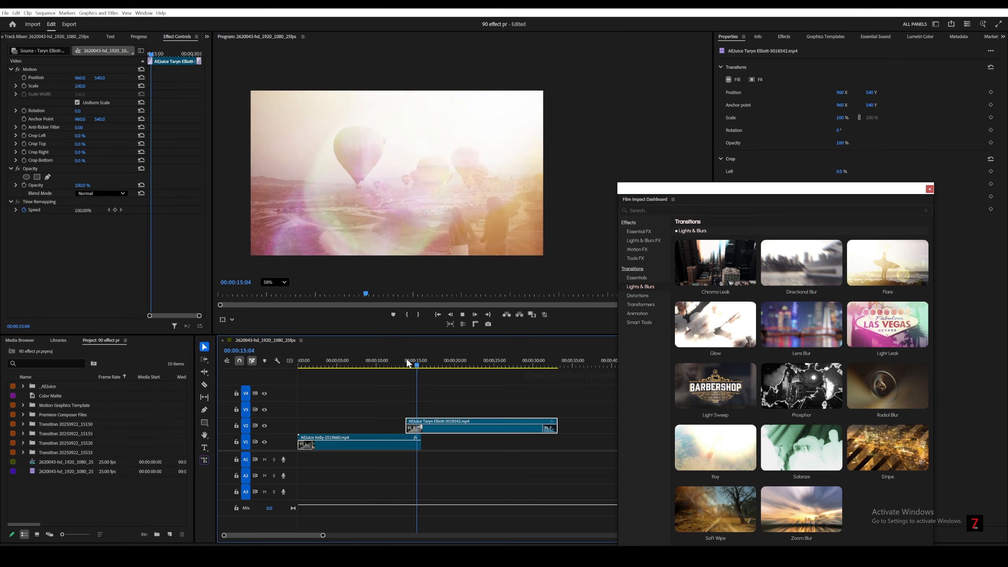
{"action": "left_click", "coordinate": [406, 360]}
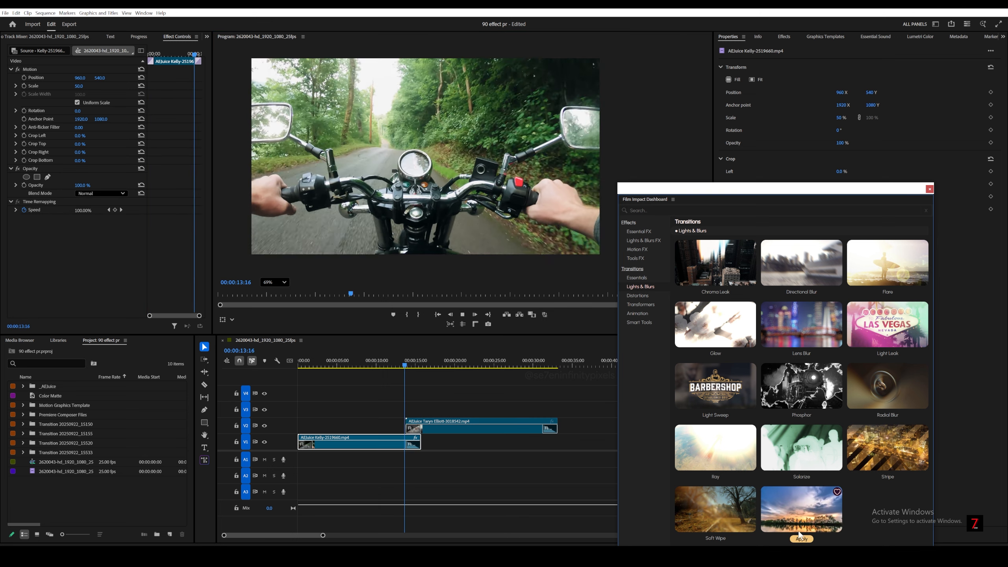
{"action": "mouse_move", "coordinate": [785, 509]}
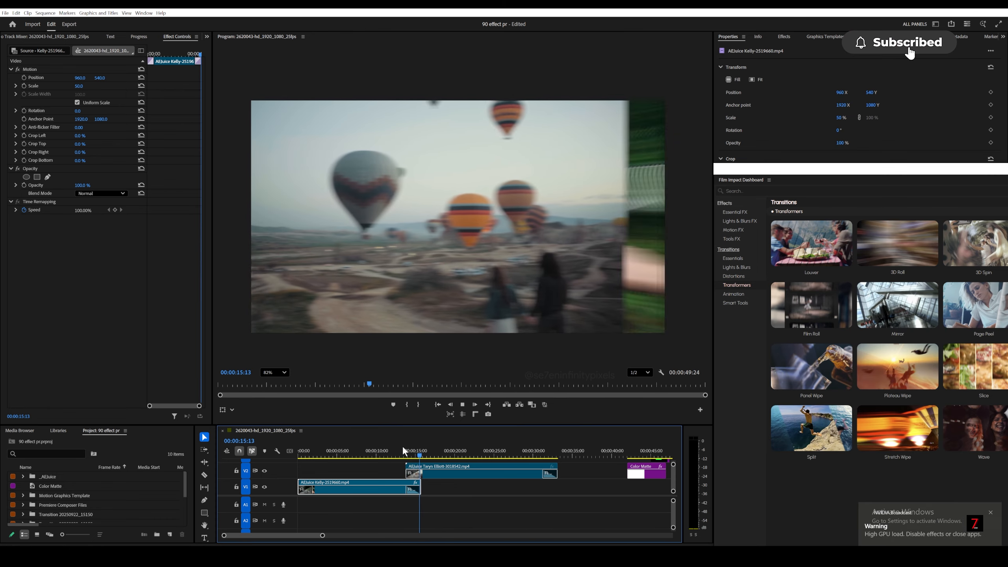
Step: Apply the Transformers transitions Film Roll, Page Peel, Slice, Split, Stretch Wipe, Panel Wipe, Louver and 3D Spin in turn to the clip overlap
{"action": "mouse_move", "coordinate": [818, 333]}
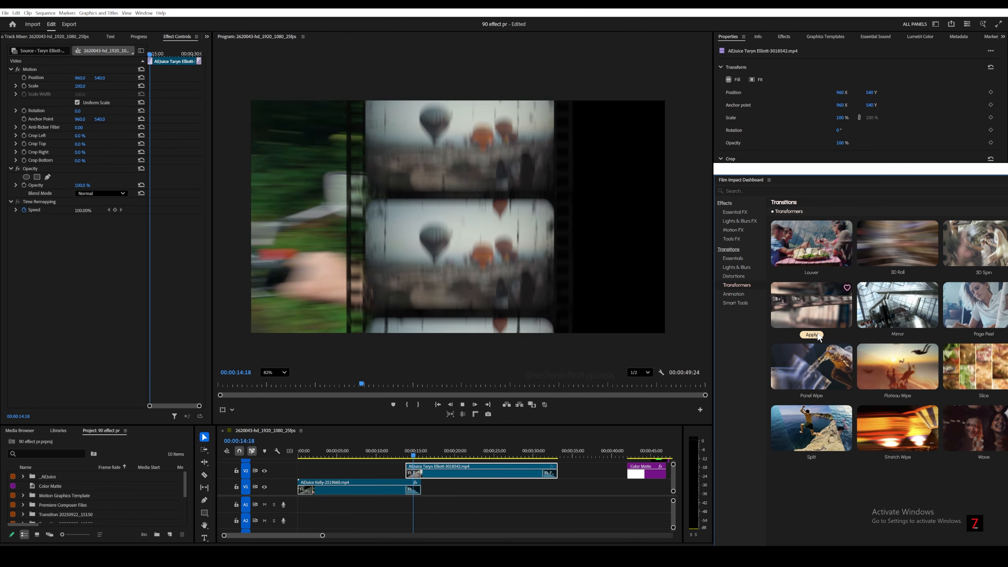
{"action": "left_click", "coordinate": [984, 334]}
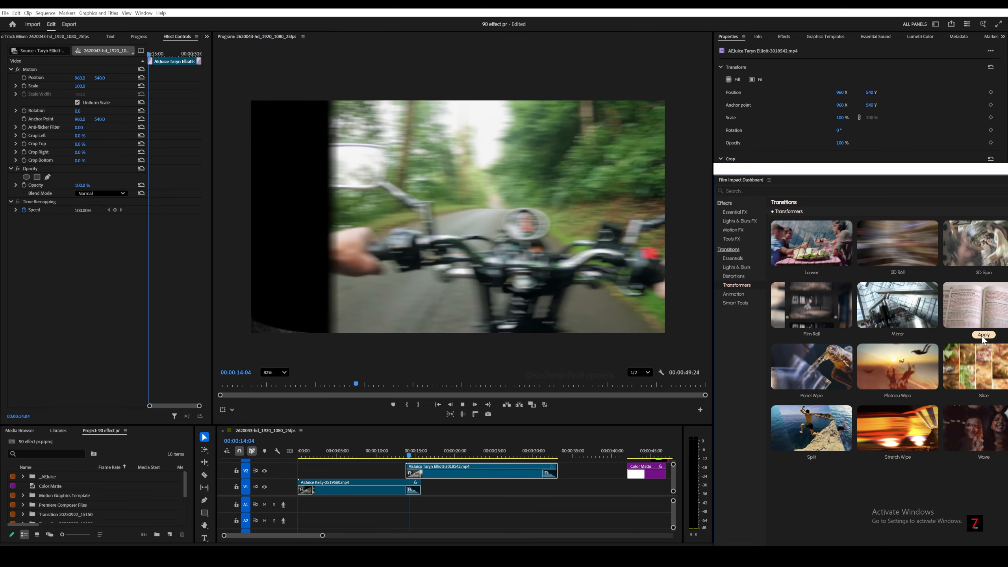
{"action": "left_click", "coordinate": [979, 395]}
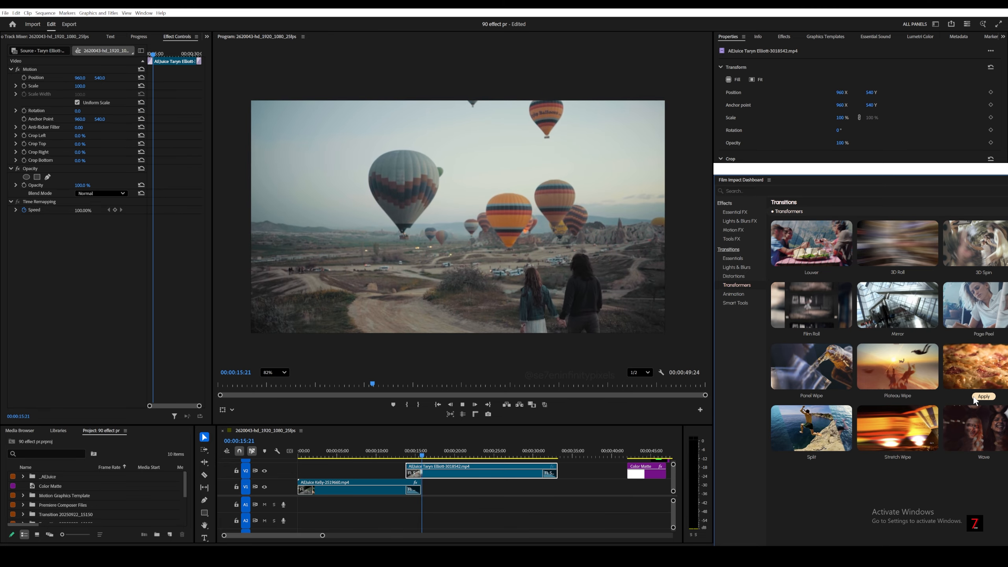
{"action": "left_click", "coordinate": [811, 458]}
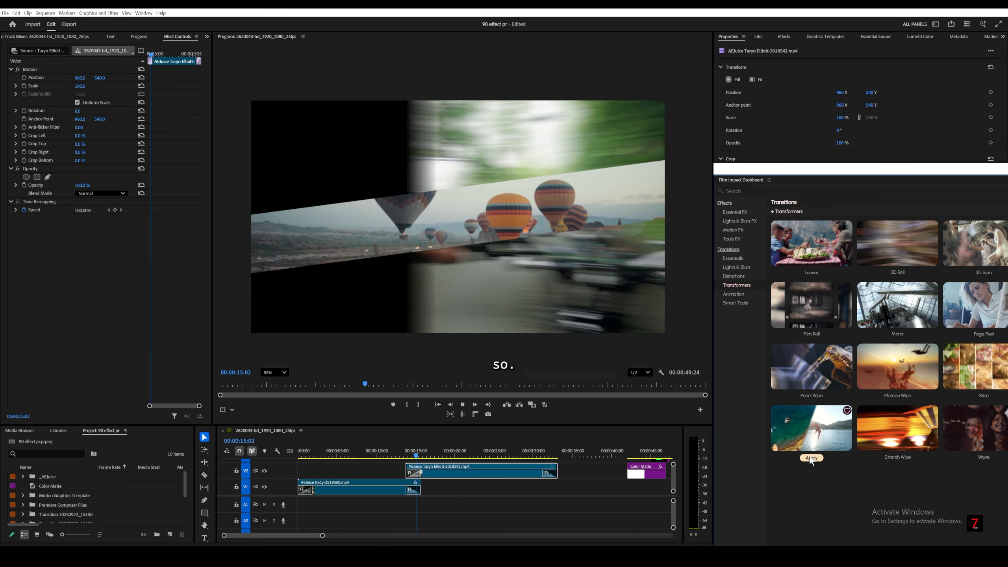
{"action": "left_click", "coordinate": [899, 458]}
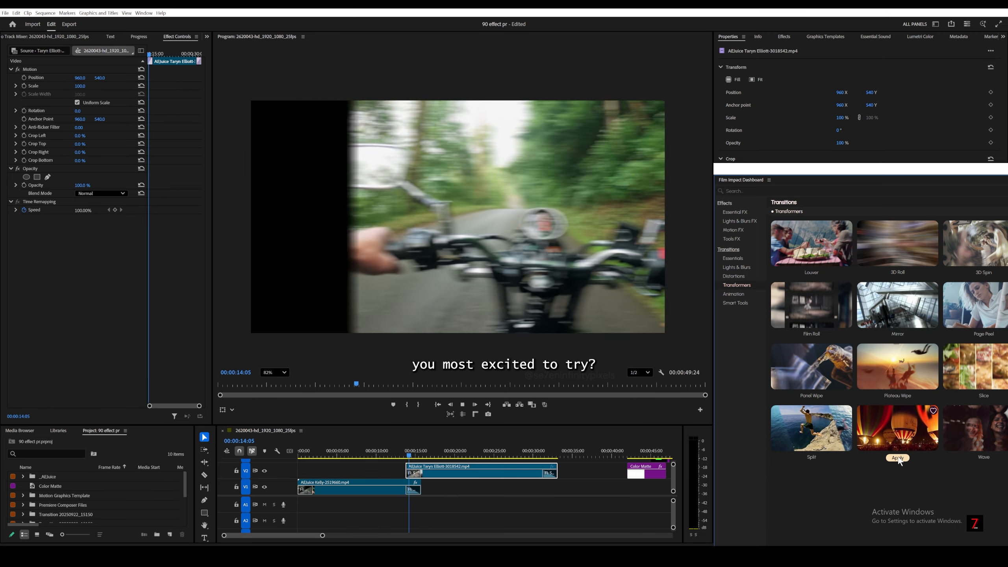
{"action": "left_click", "coordinate": [816, 397]}
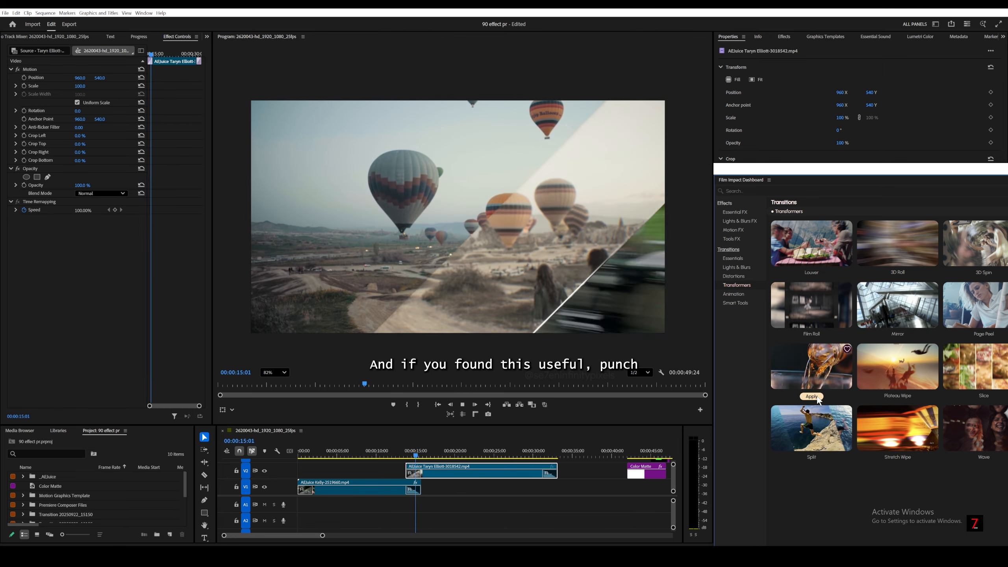
{"action": "left_click", "coordinate": [809, 277]}
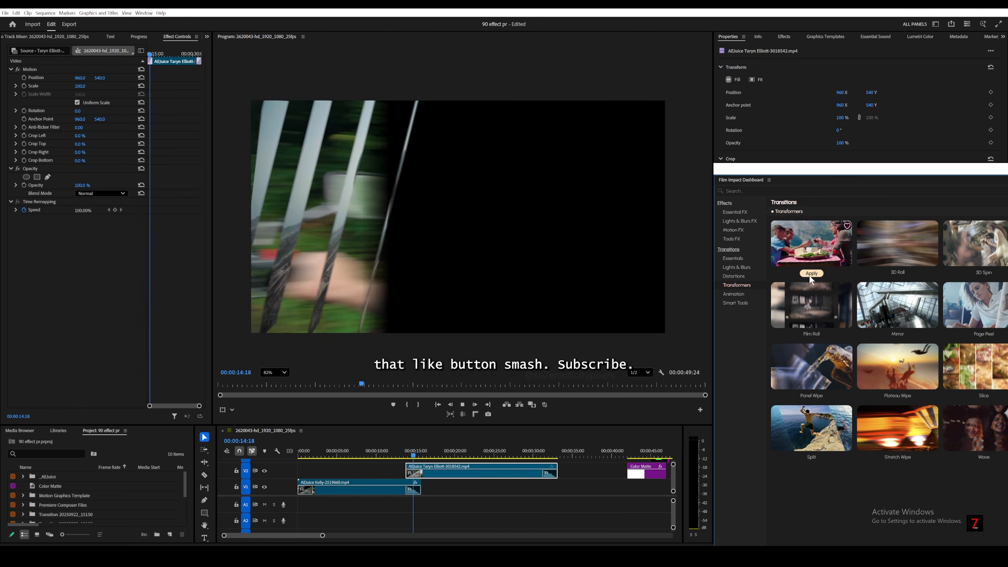
{"action": "left_click", "coordinate": [984, 273]}
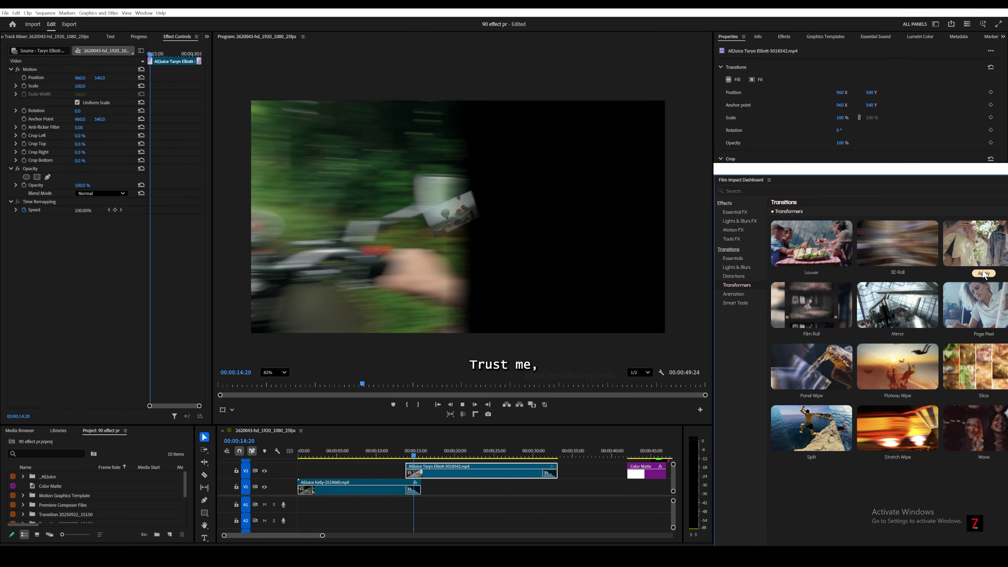